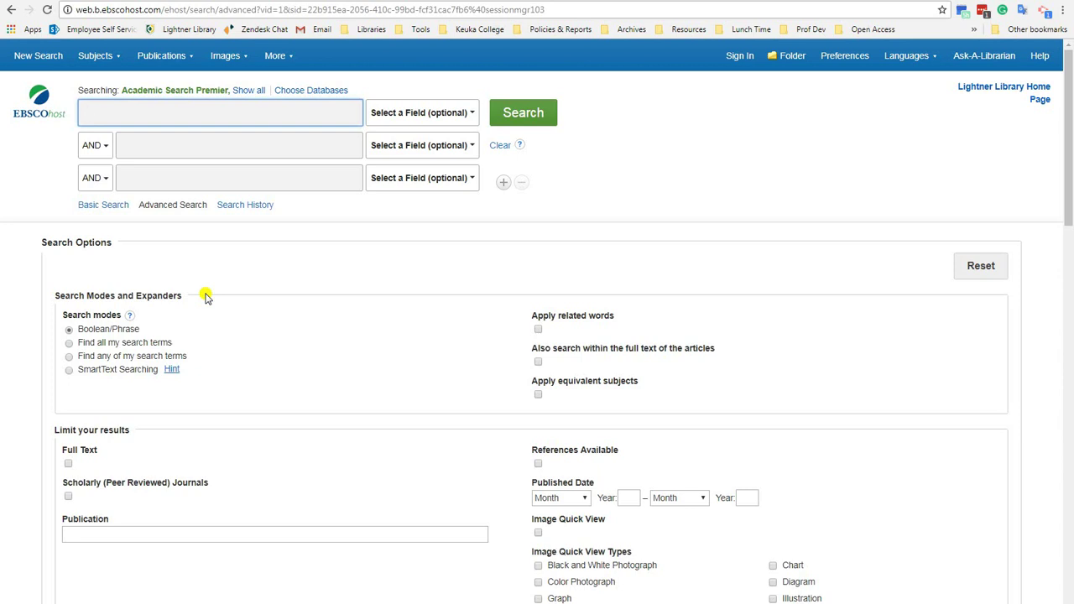
# Run an advanced search for juveniles OR youth OR minors, combined through AND with death penalty OR capital punishment
pyautogui.write('juveniles OR youth')
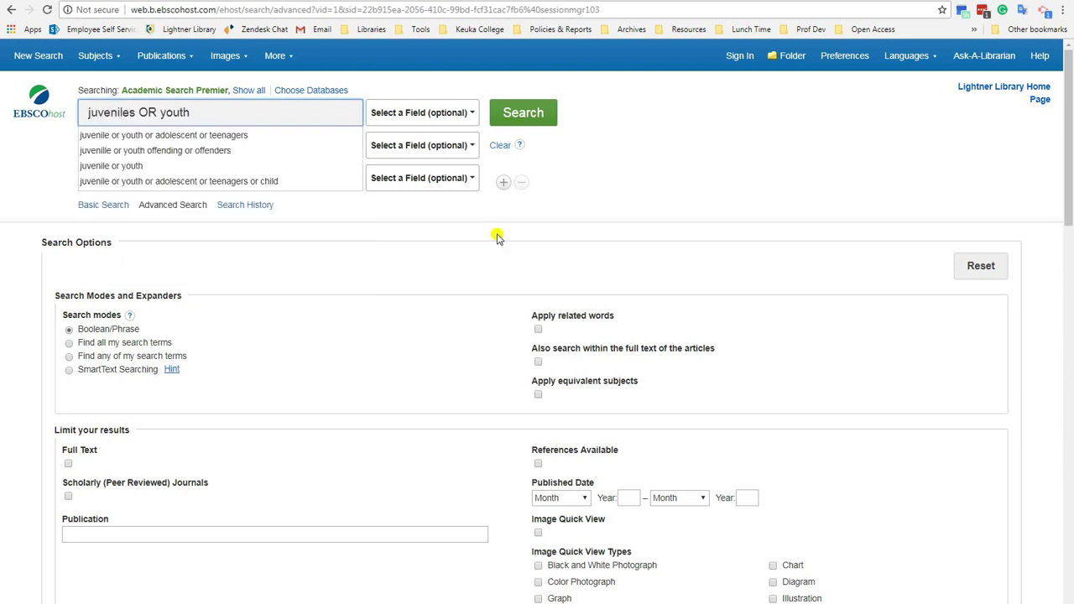
pyautogui.write(' OR ')
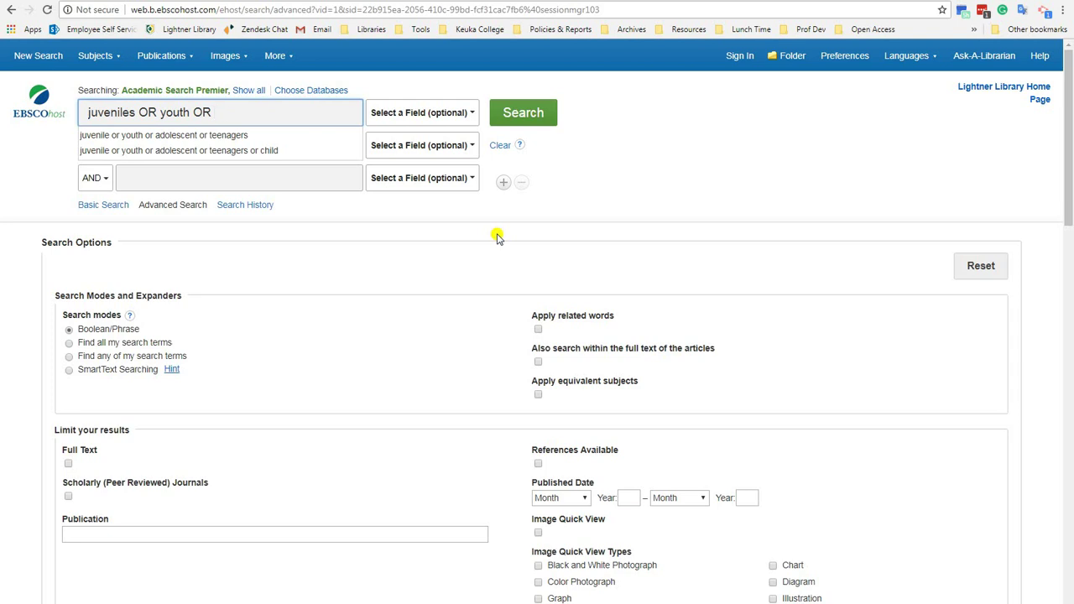
pyautogui.write('minors')
pyautogui.click(261, 143)
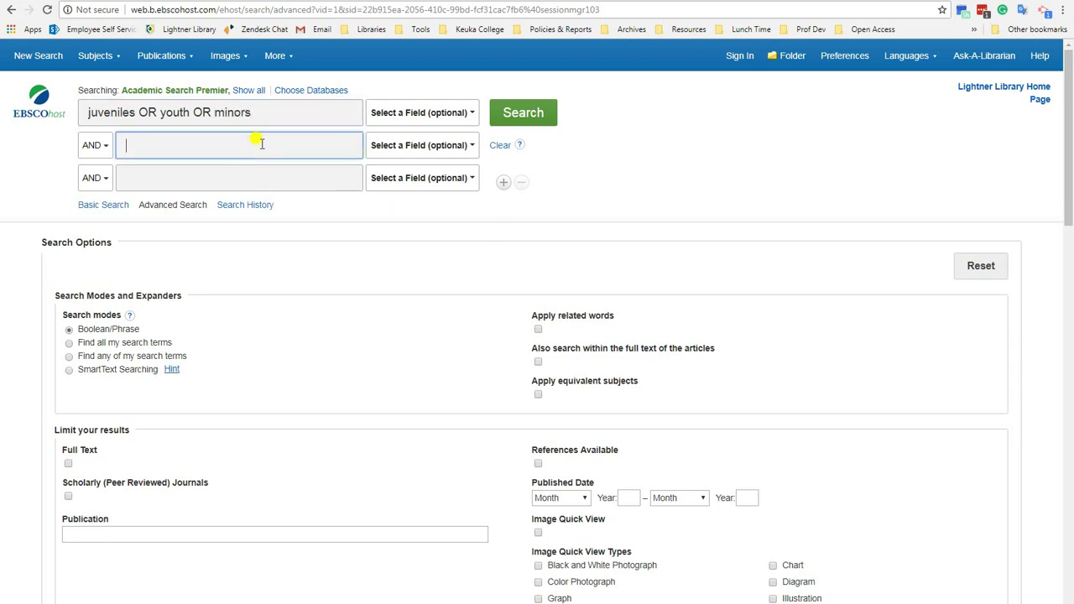
pyautogui.write('death penalty OR capital punishment')
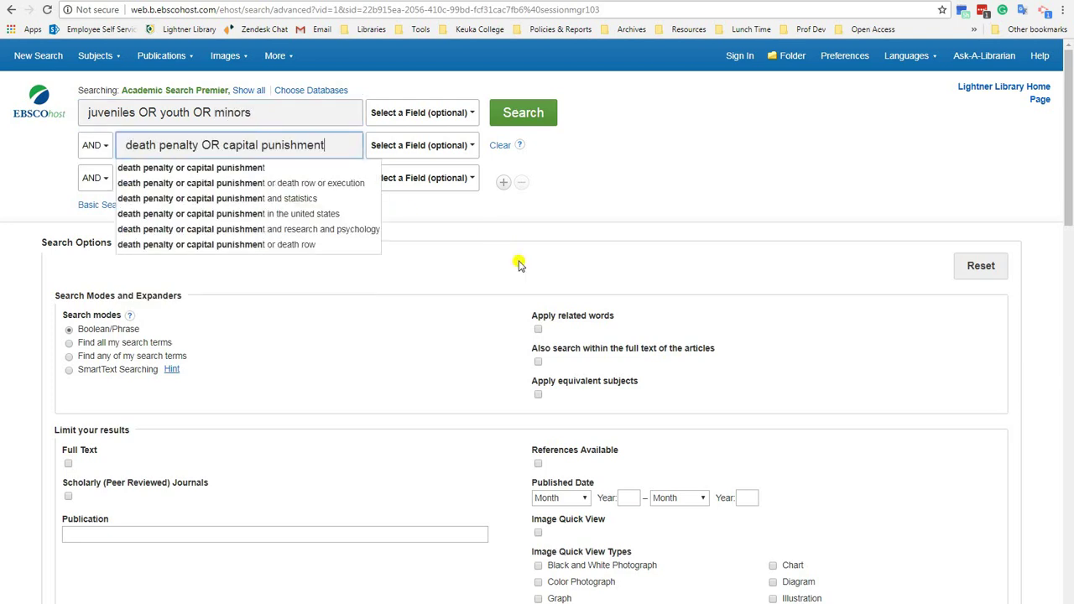
pyautogui.click(519, 265)
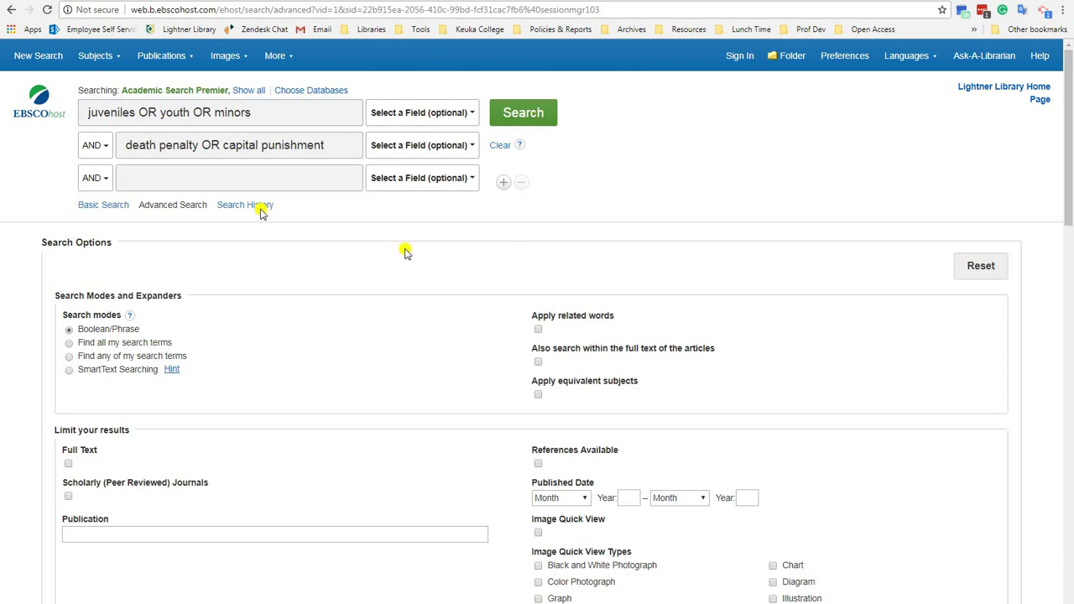
pyautogui.click(95, 145)
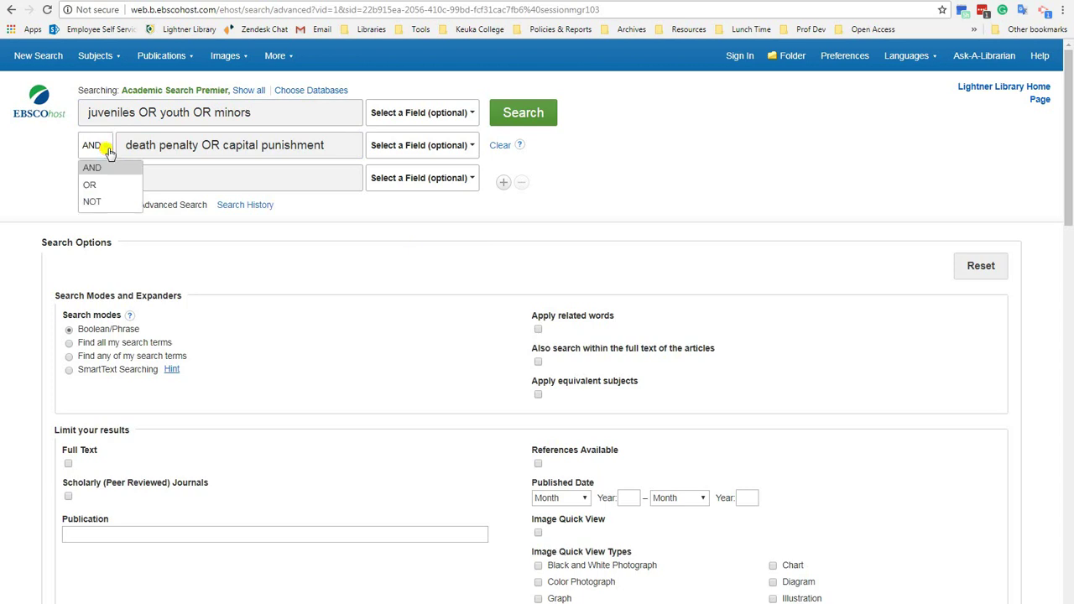
pyautogui.click(62, 150)
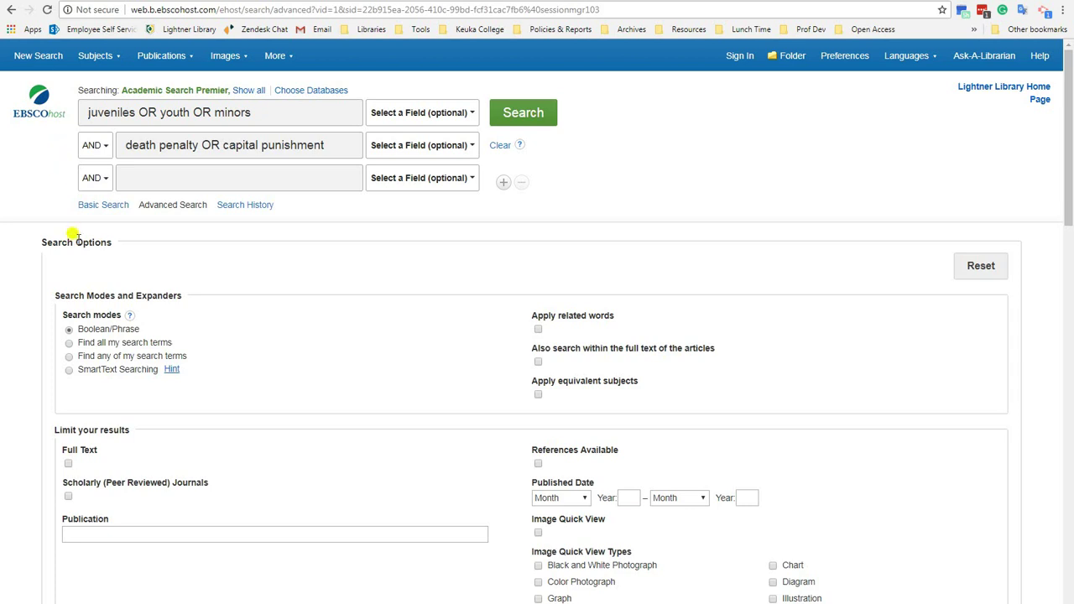
pyautogui.click(525, 113)
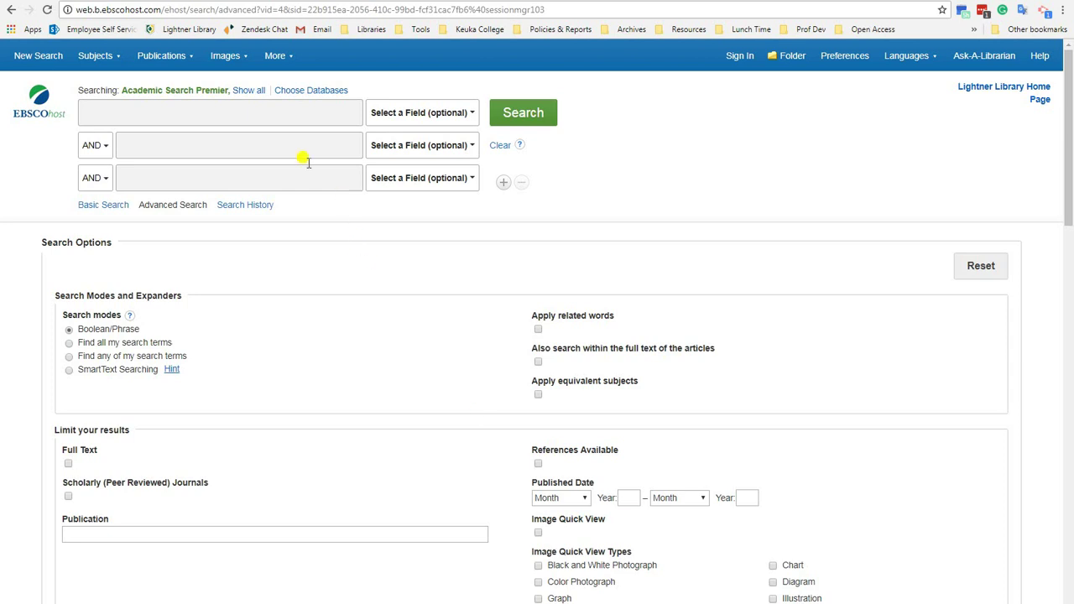
# Run a new advanced search for penalty OR punishment OR sentence and look over the results
pyautogui.click(277, 115)
pyautogui.write('penalty OR punishment OR sentence')
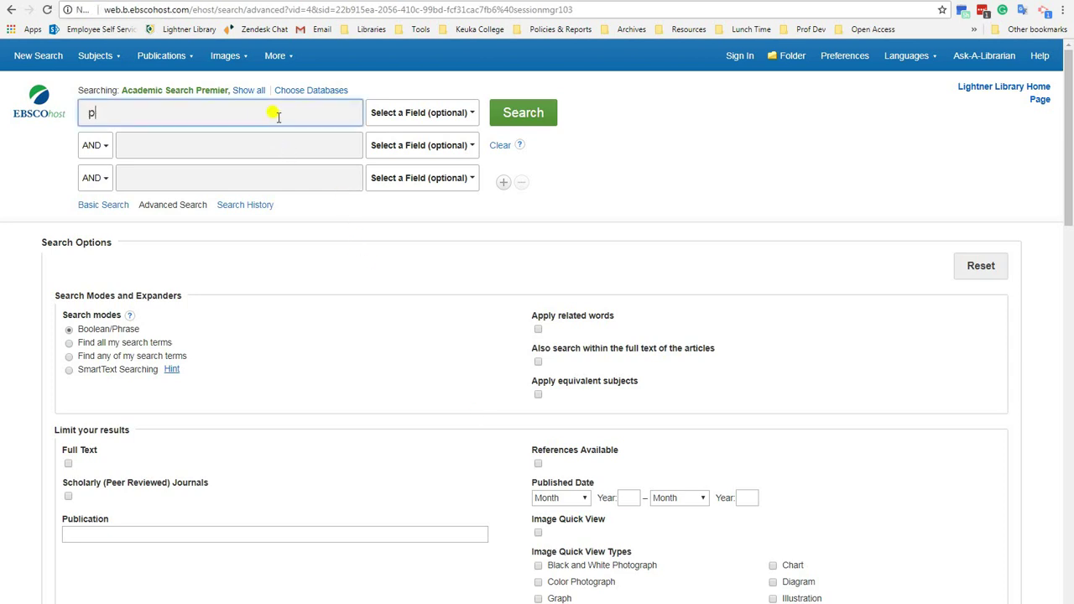
pyautogui.click(535, 110)
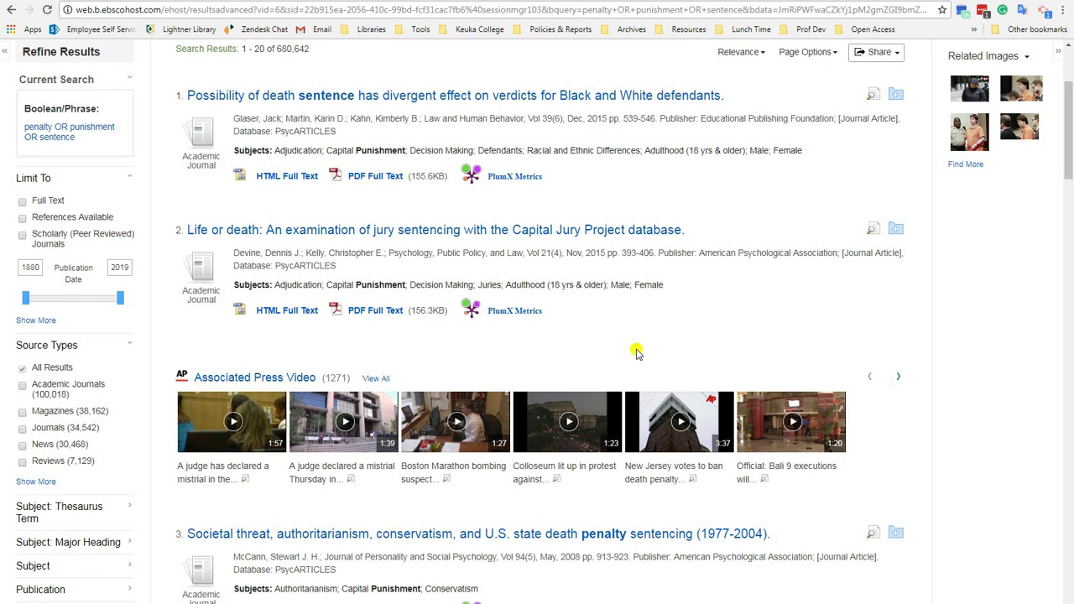
pyautogui.scroll(3, 635, 352)
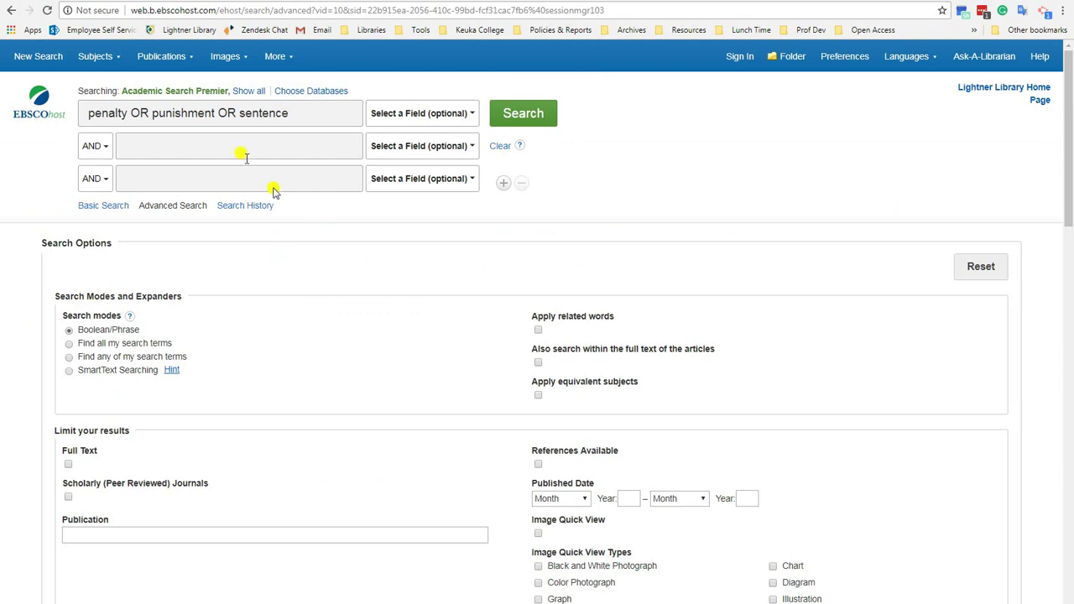
# Exclude the term death from the penalty OR punishment OR sentence search with the NOT operator and review the results
pyautogui.click(100, 147)
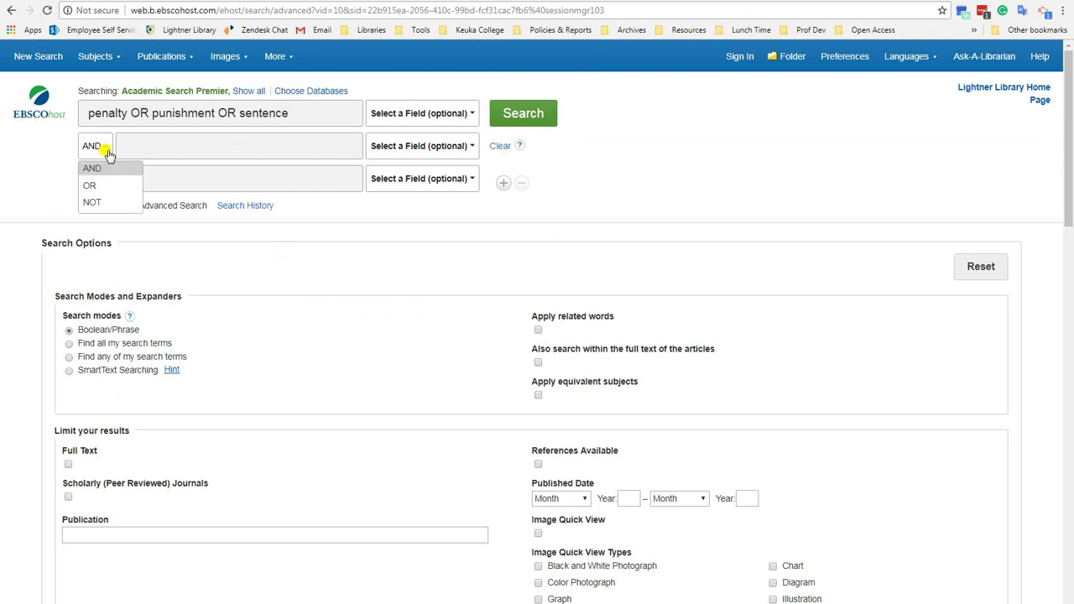
pyautogui.click(96, 202)
pyautogui.click(165, 148)
pyautogui.write('death')
pyautogui.press('Return')
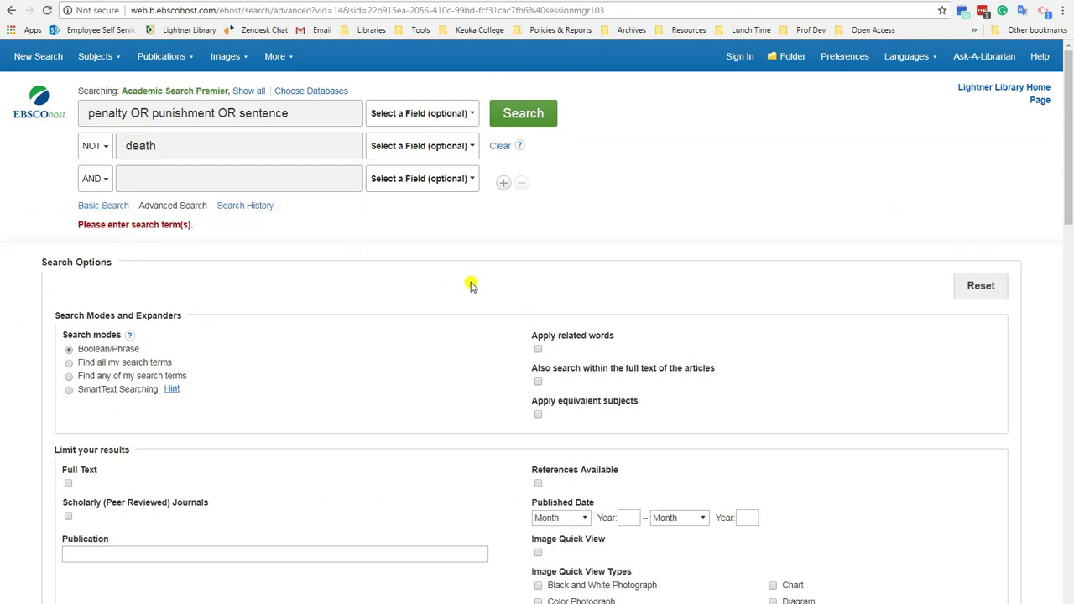
pyautogui.click(526, 114)
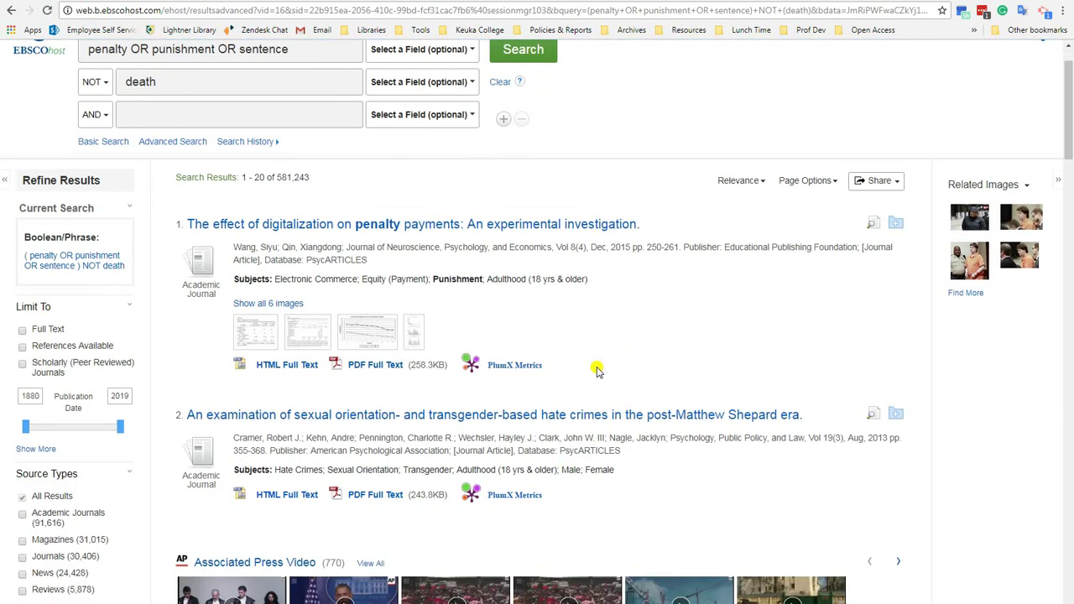
pyautogui.scroll(-2, 595, 364)
pyautogui.scroll(-1, 600, 369)
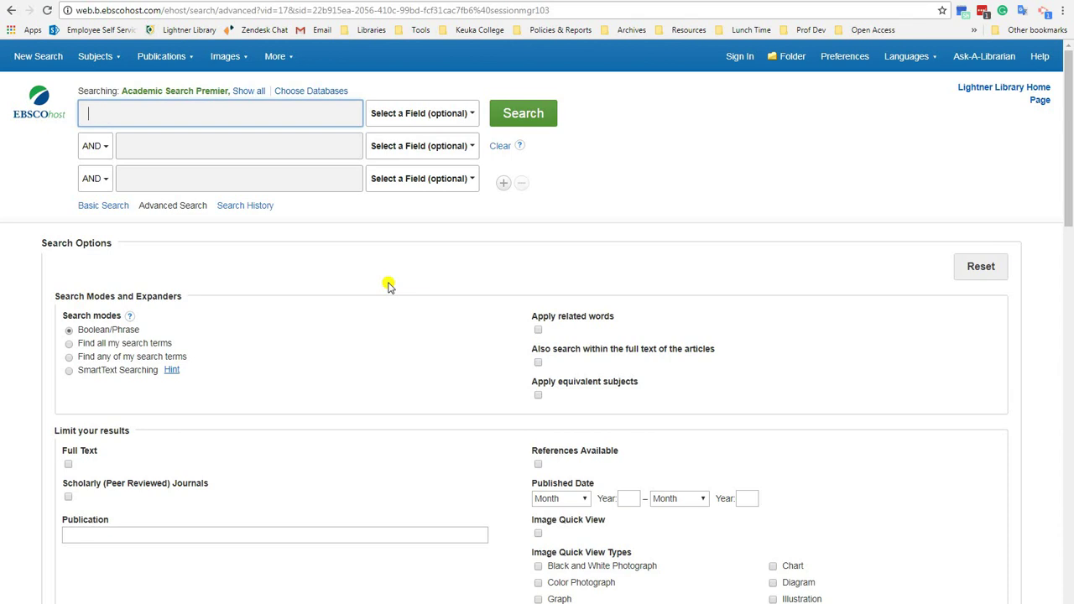
# Search for the exact phrase "Steve Jobs" in quotation marks
pyautogui.write('"Steve Jobs"')
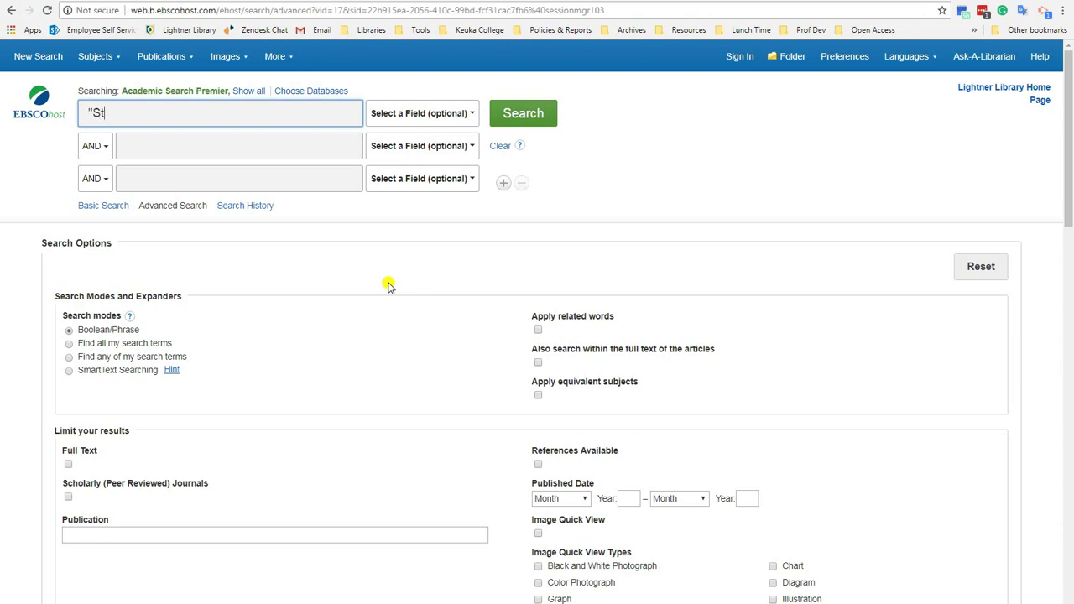
pyautogui.click(500, 183)
pyautogui.click(511, 114)
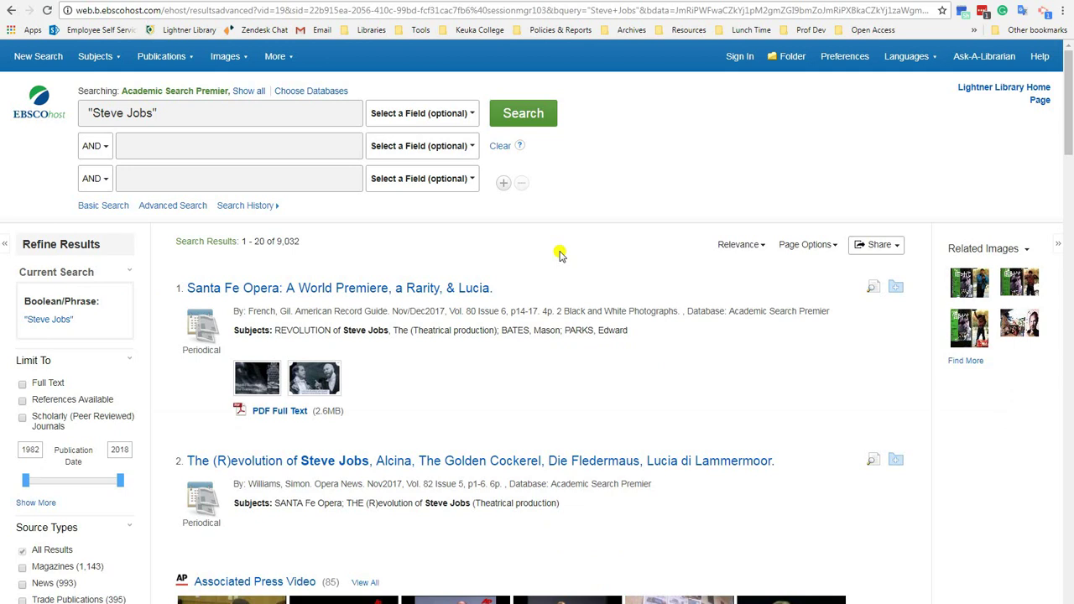
# Start a new advanced search for the truncated term nurs* and browse the results
pyautogui.click(172, 205)
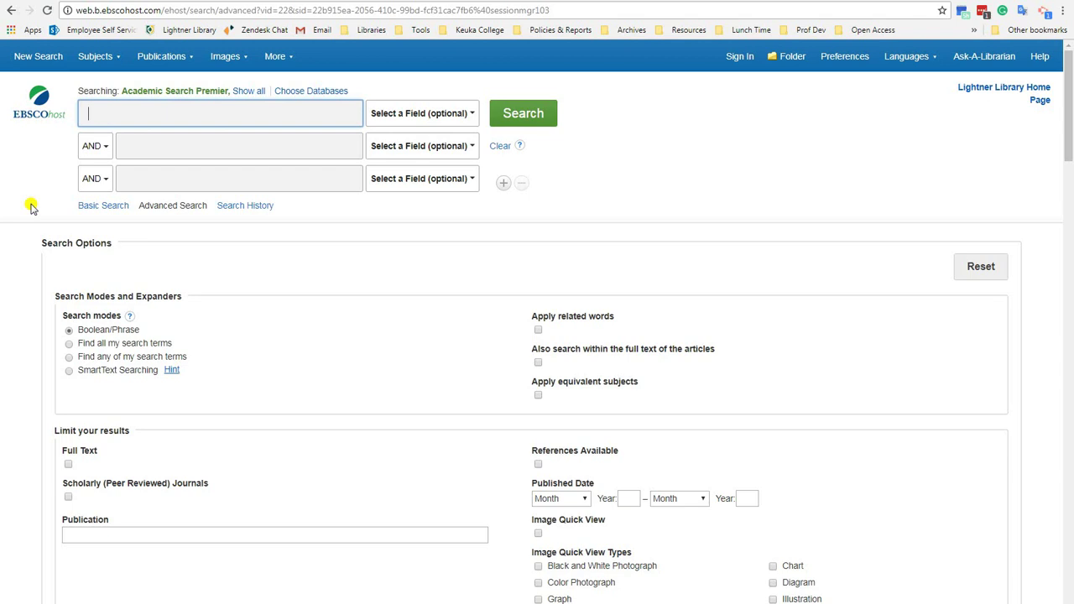
pyautogui.write('nurs*')
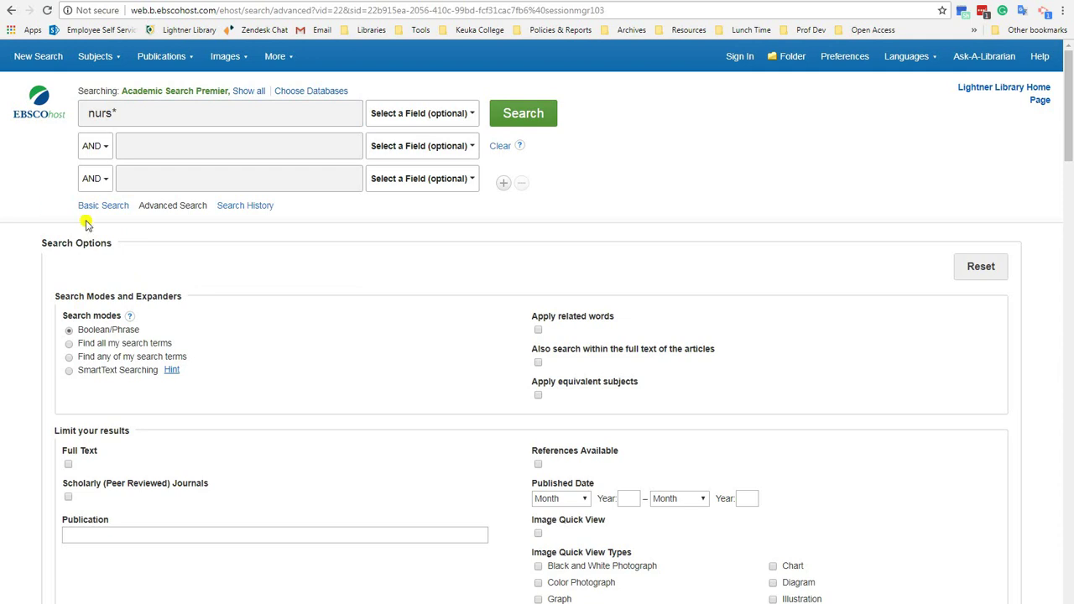
pyautogui.click(545, 117)
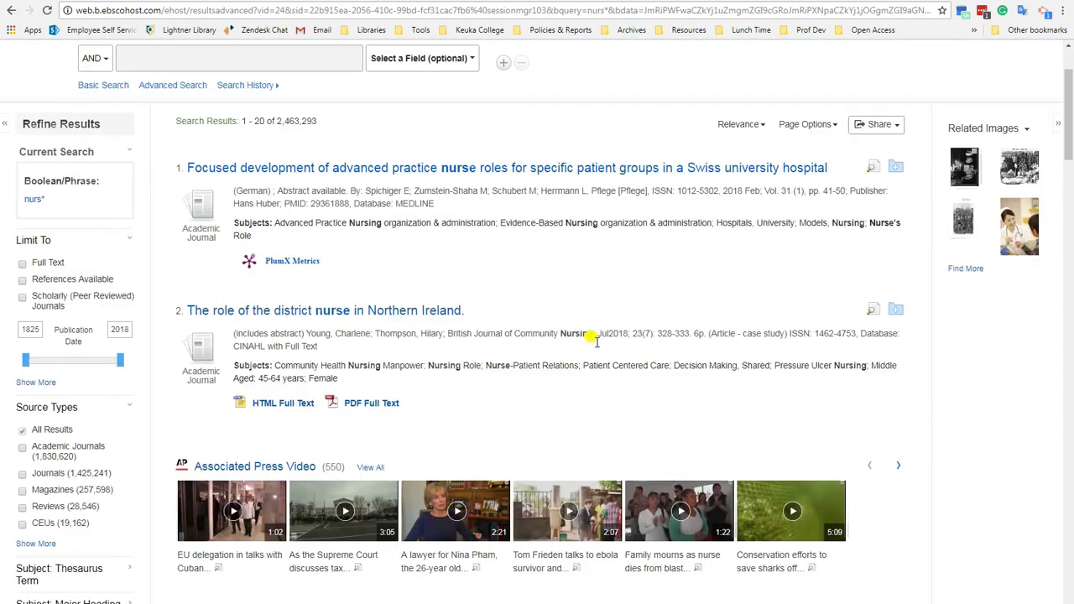
pyautogui.scroll(-3, 594, 338)
pyautogui.scroll(-2, 595, 344)
# Run a new advanced search for the exact phrase "steve jobs", excluding apple with the NOT operator, and browse the results
pyautogui.hotkey('alt', 'Left')
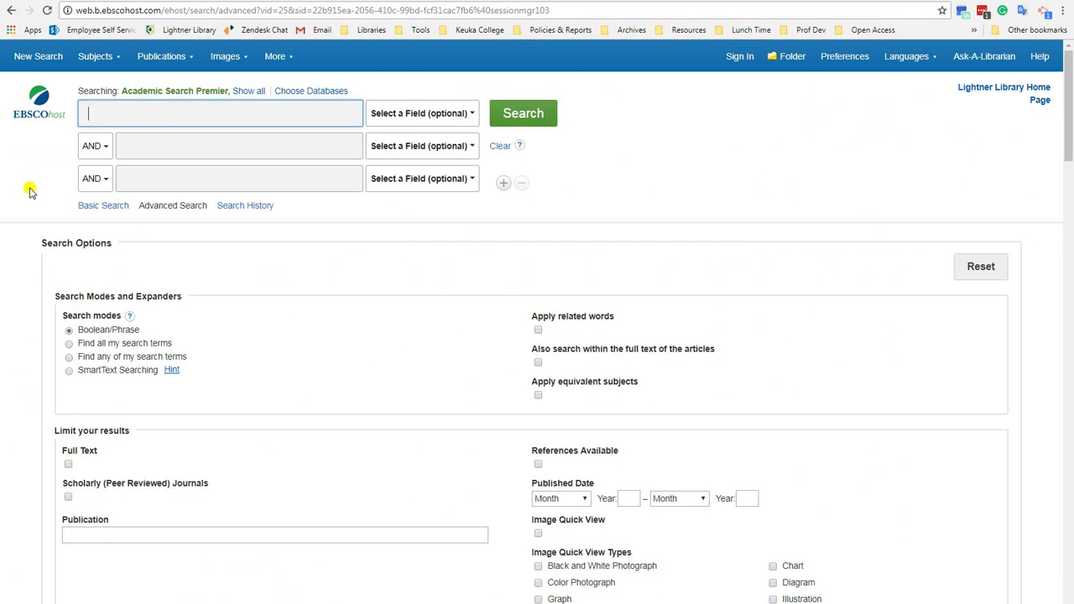
pyautogui.write('"steve jobs"')
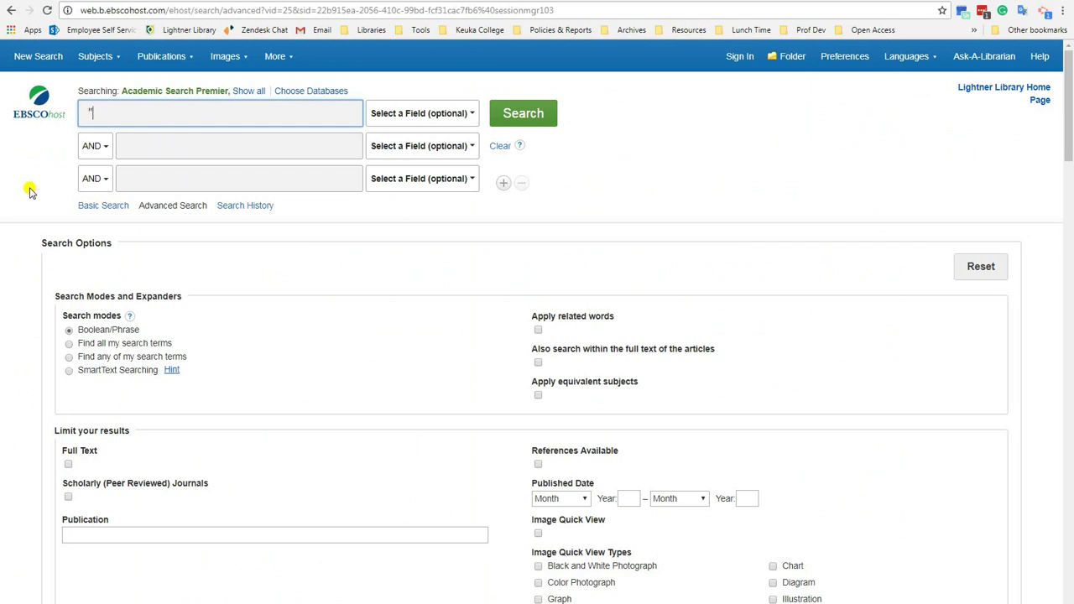
pyautogui.click(92, 145)
pyautogui.click(92, 202)
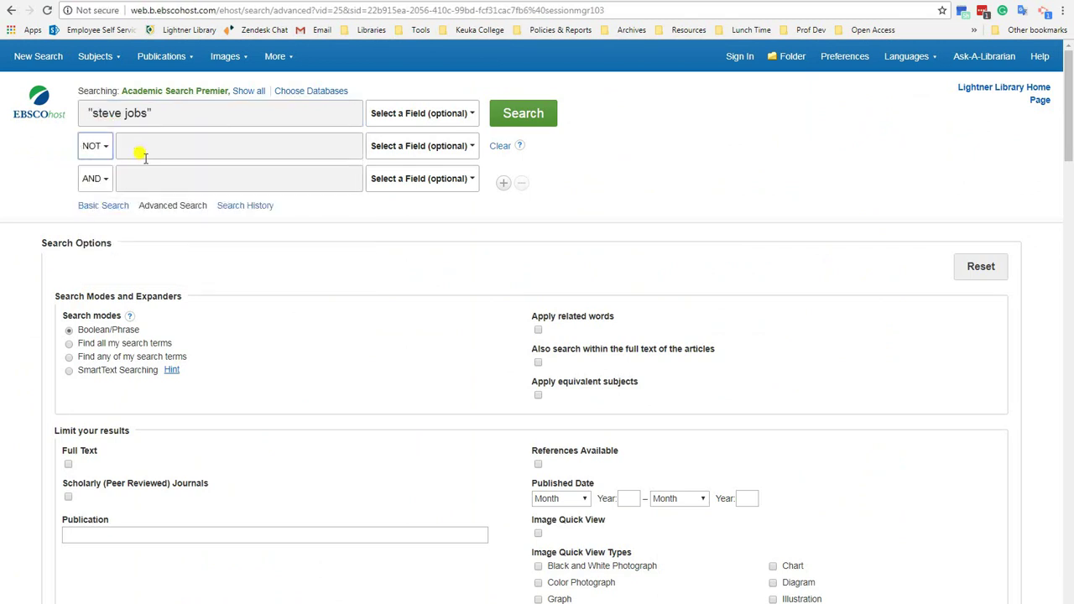
pyautogui.click(139, 147)
pyautogui.write('apple')
pyautogui.click(511, 114)
pyautogui.scroll(-3, 528, 314)
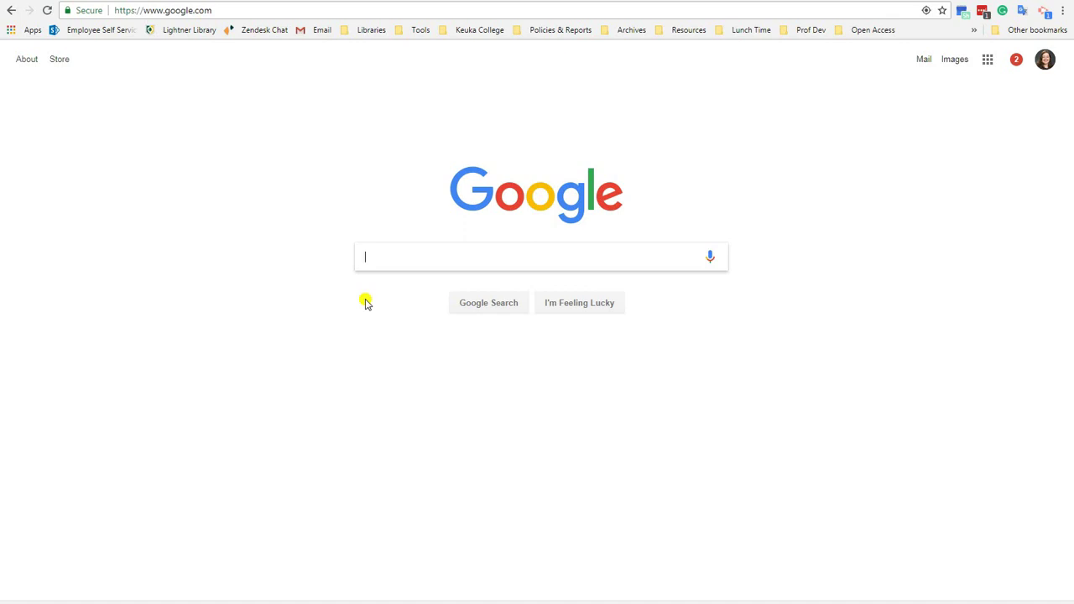
# In Google, search for "Steve Jobs" -apple and browse the results page
pyautogui.write('"St')
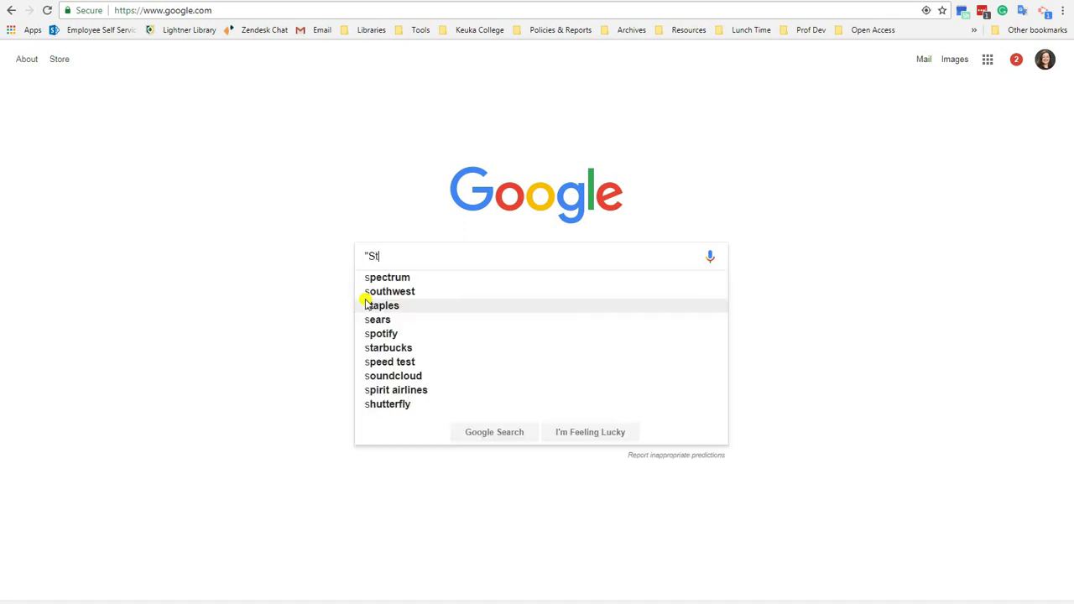
pyautogui.write('eve Jobs" -apple')
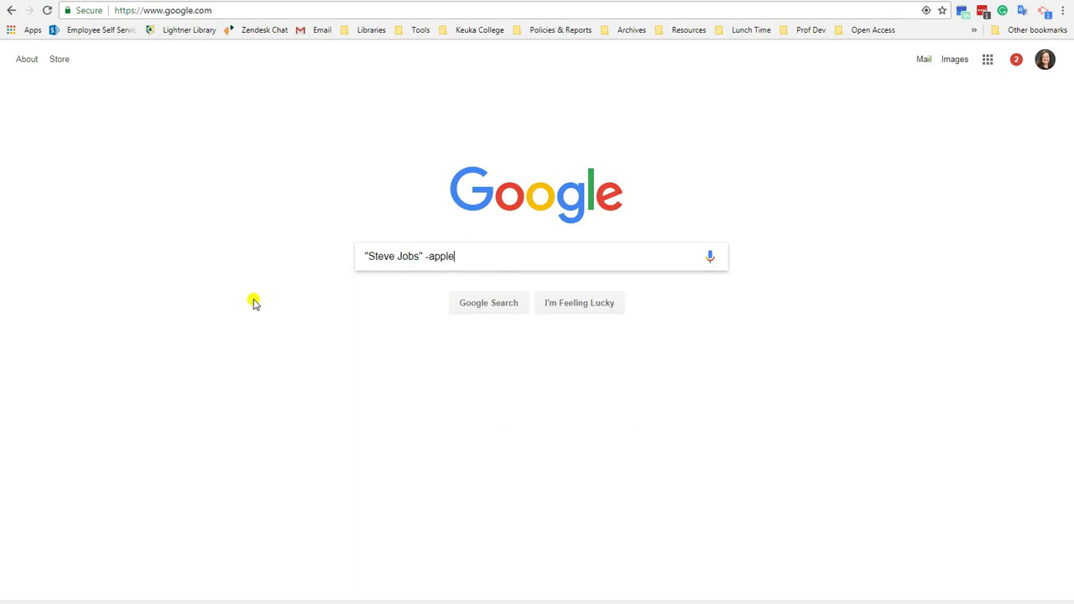
pyautogui.click(482, 304)
pyautogui.scroll(-5, 545, 347)
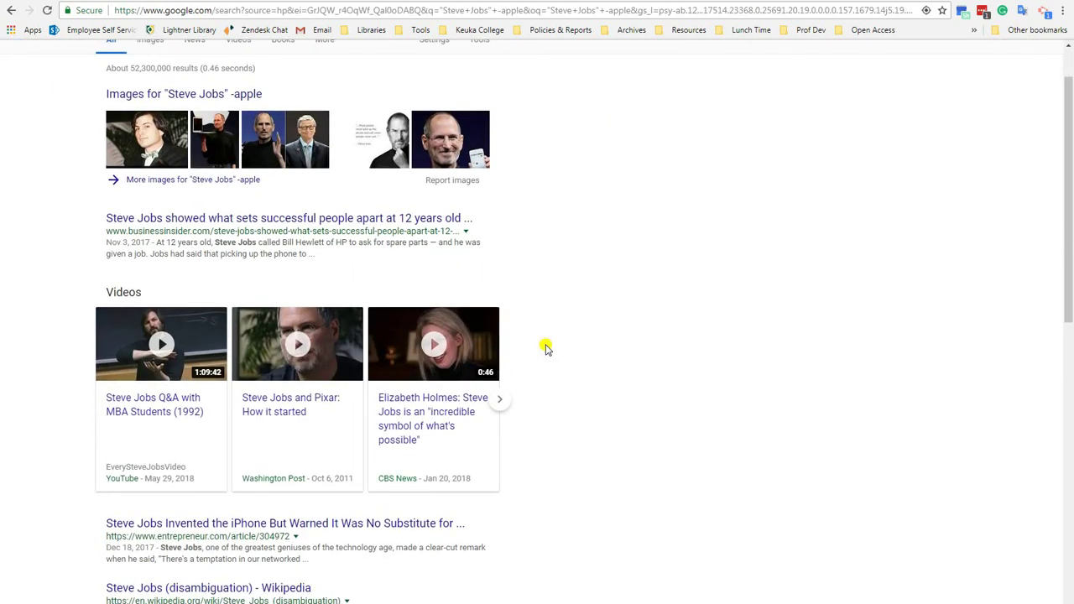
pyautogui.scroll(-3, 546, 347)
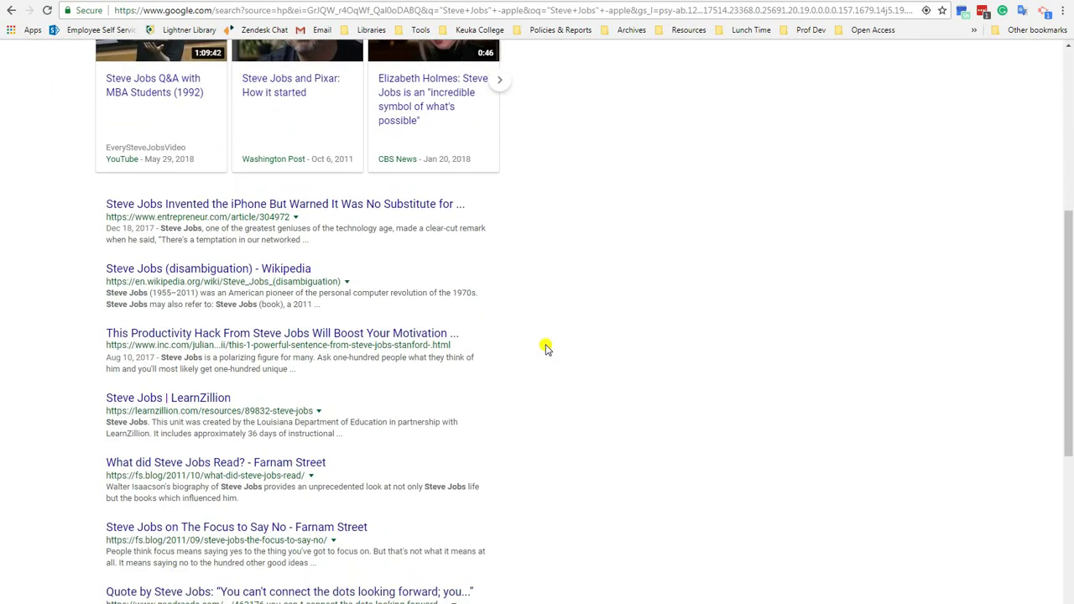
pyautogui.scroll(5, 545, 347)
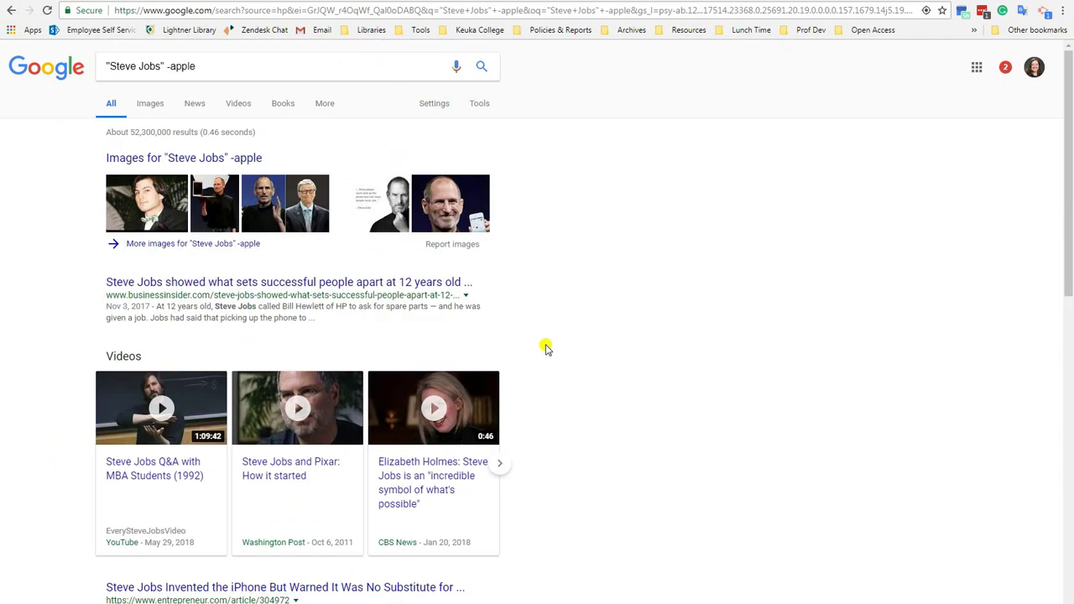